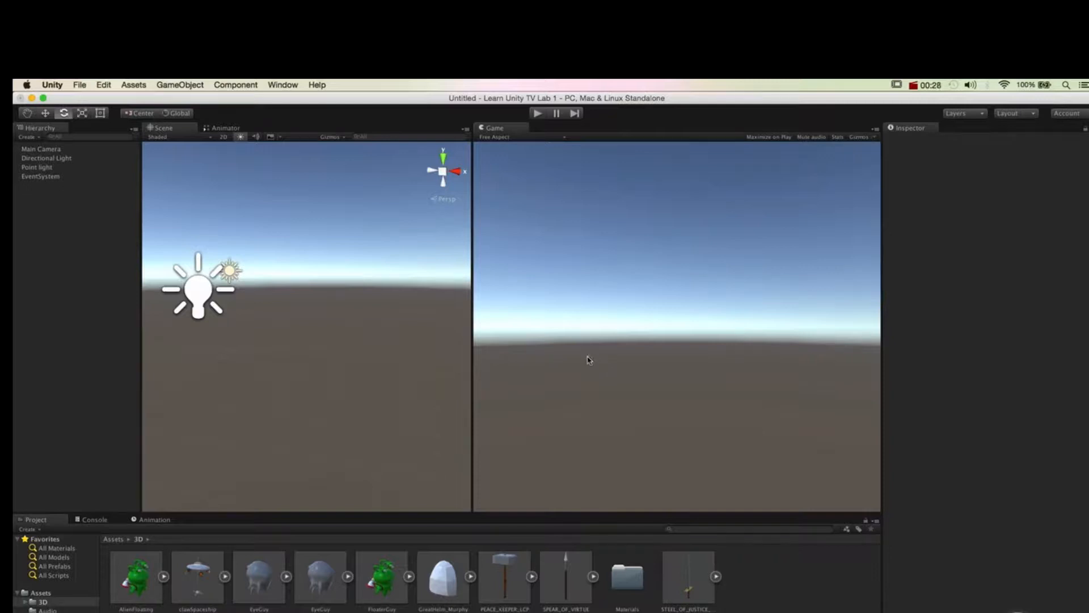
Add a UI Panel inside a new Canvas, frame it in the Scene view and select the Canvas
click(183, 86)
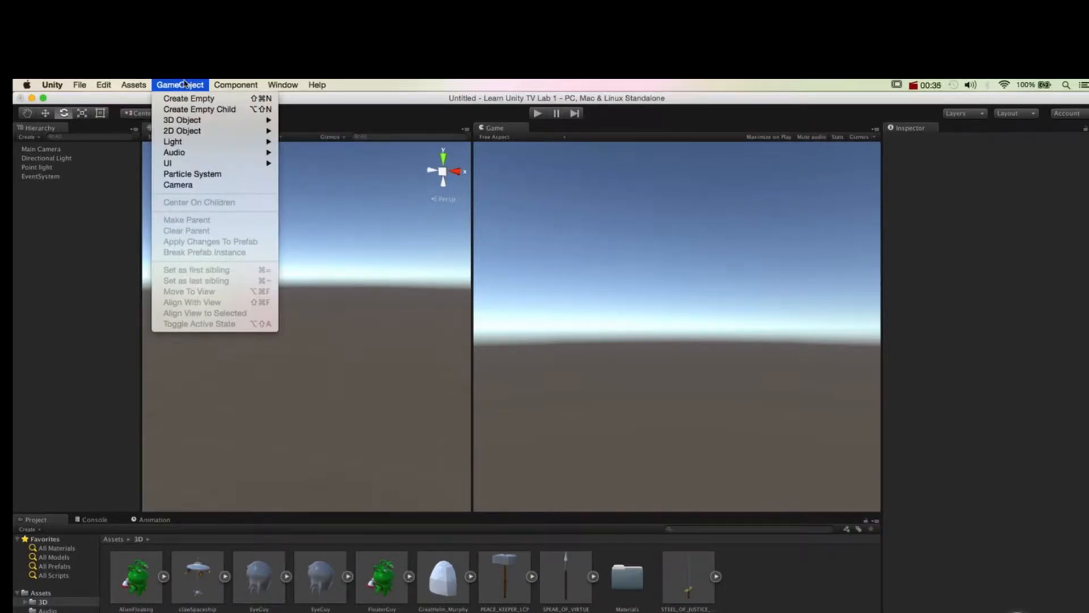
mouse_move(170, 163)
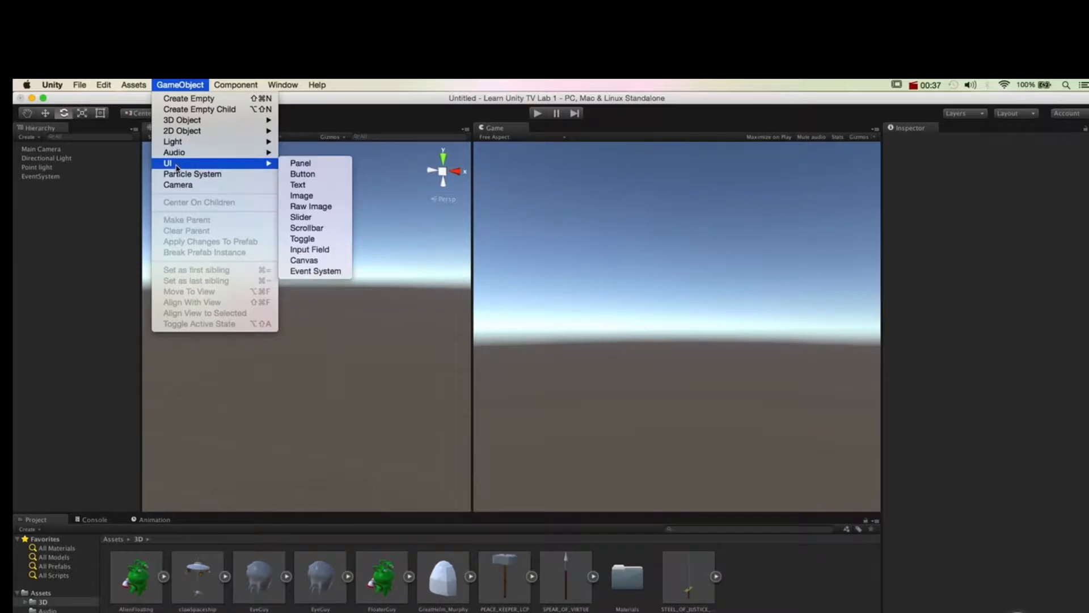
click(298, 163)
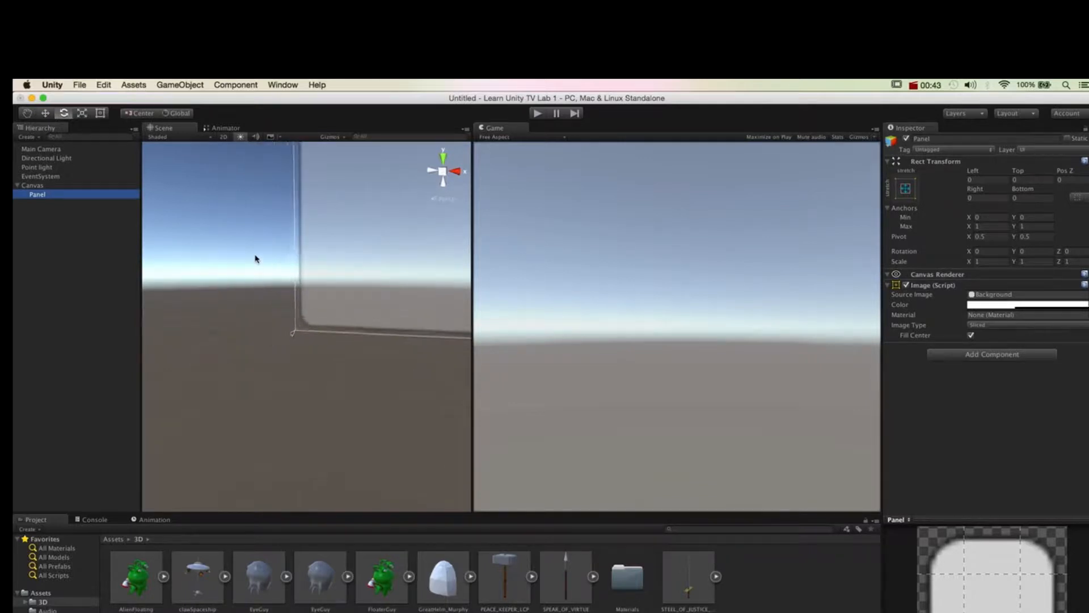
key(alt)
alt+drag(304, 281, 167, 305)
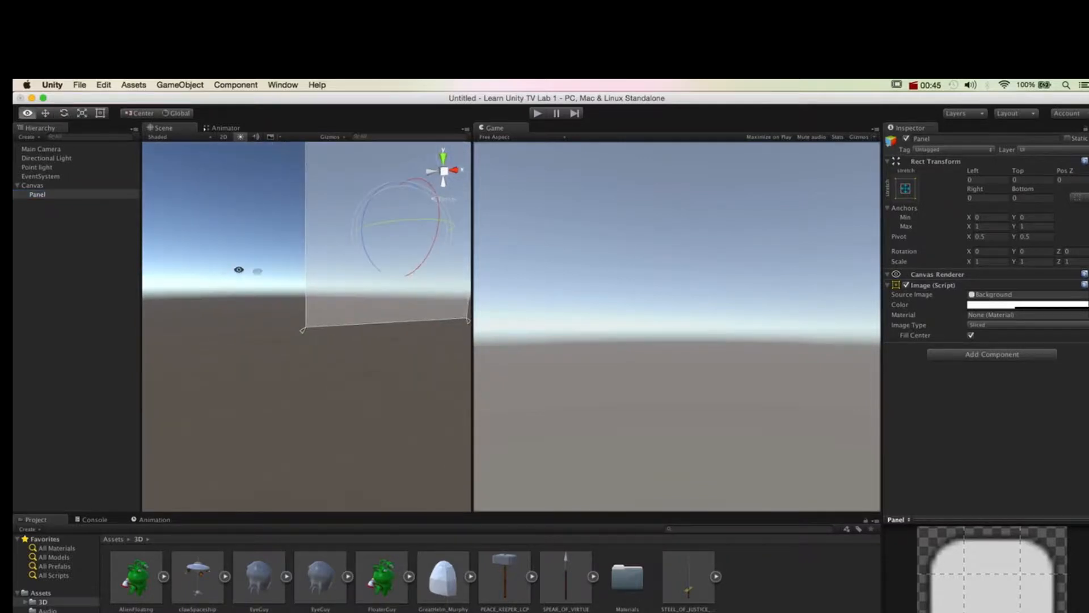
click(37, 185)
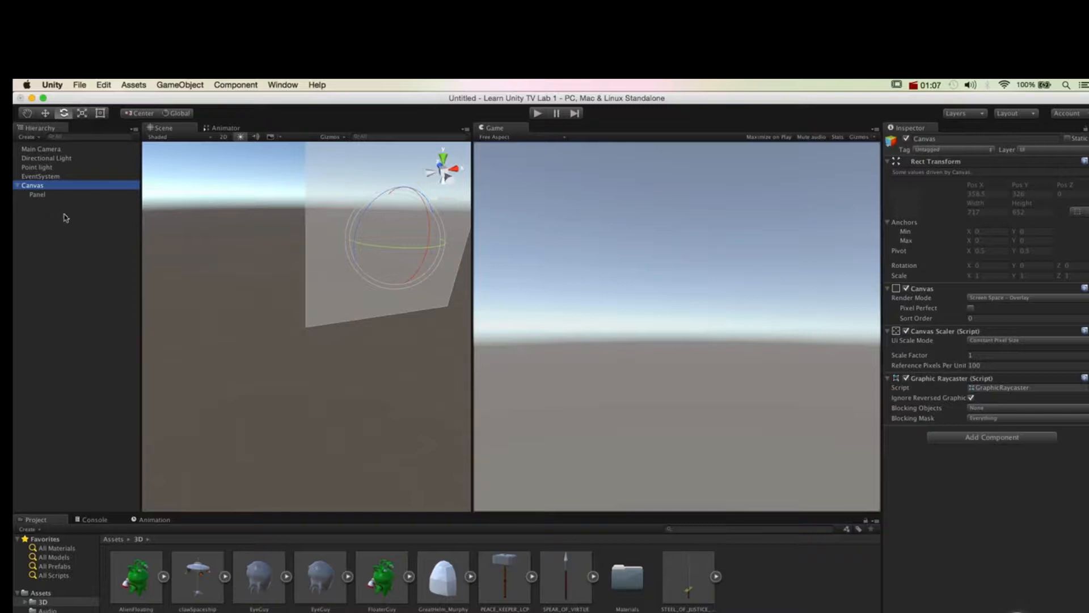
Keep the Canvas name unchanged, inspect the Panel, then reselect the Canvas
click(41, 188)
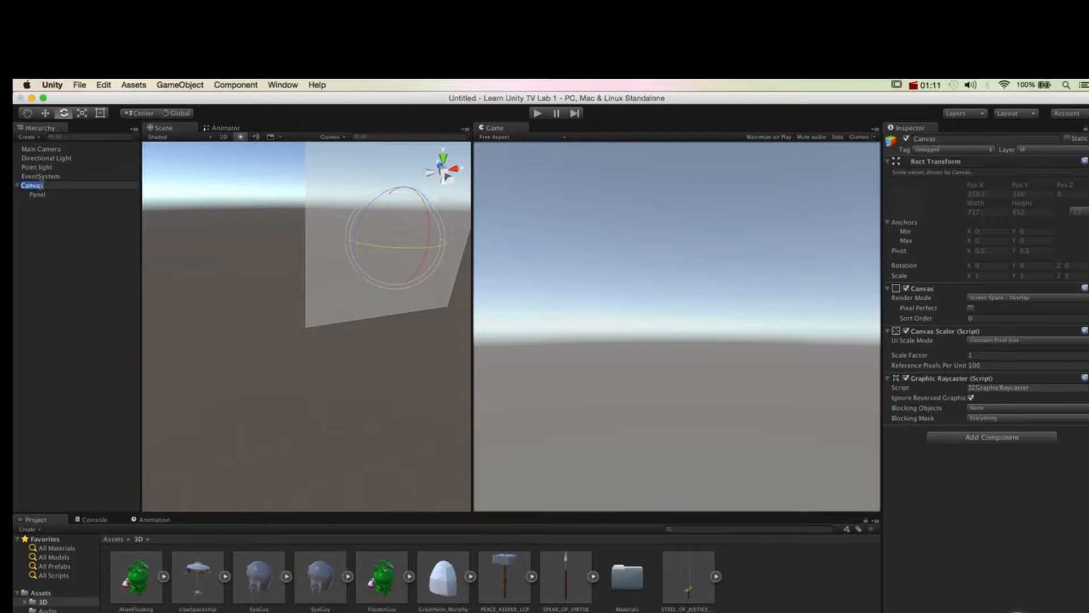
key(Return)
click(42, 195)
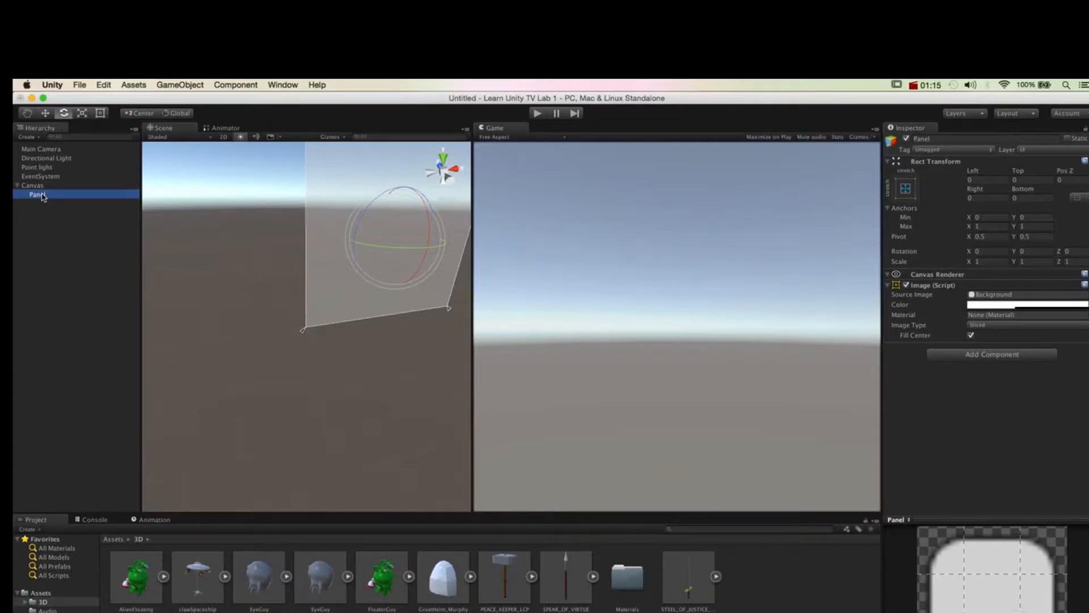
click(34, 185)
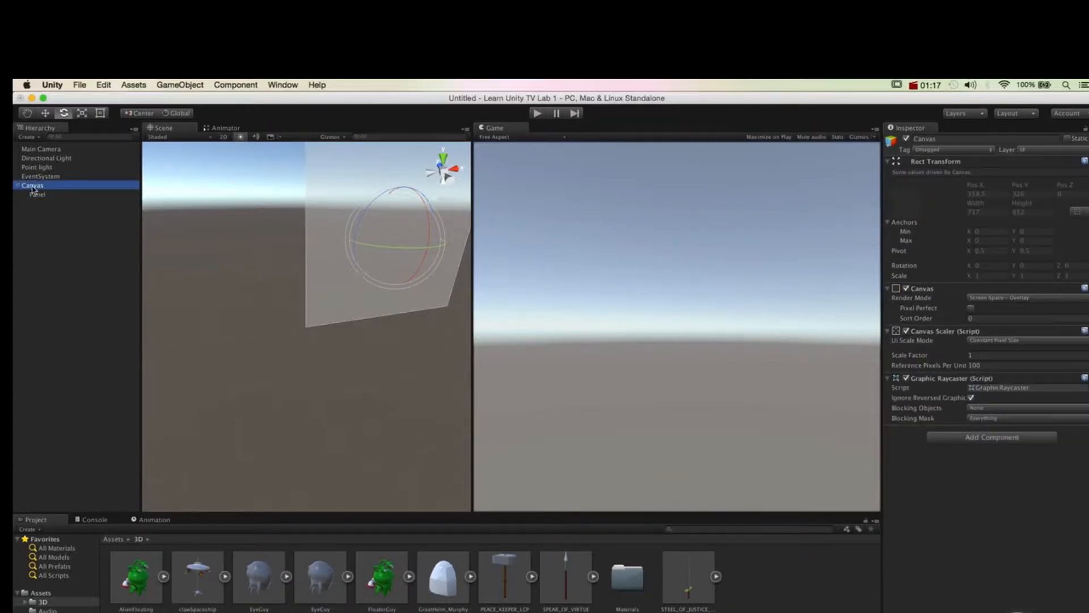
Set the Canvas Render Mode to Screen Space - Camera with Main Camera as render camera
click(1024, 300)
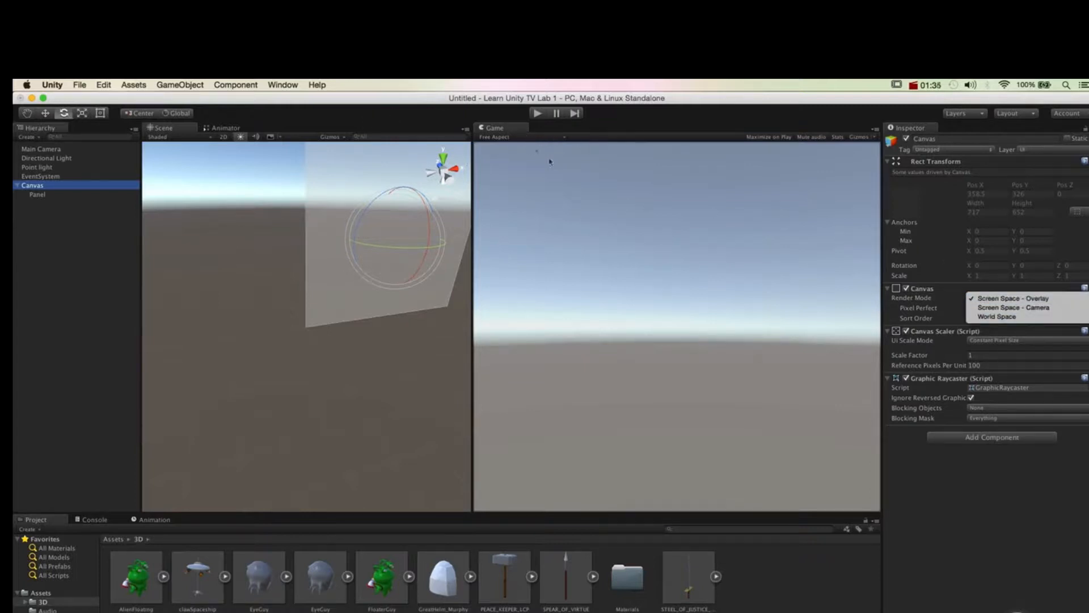
click(991, 306)
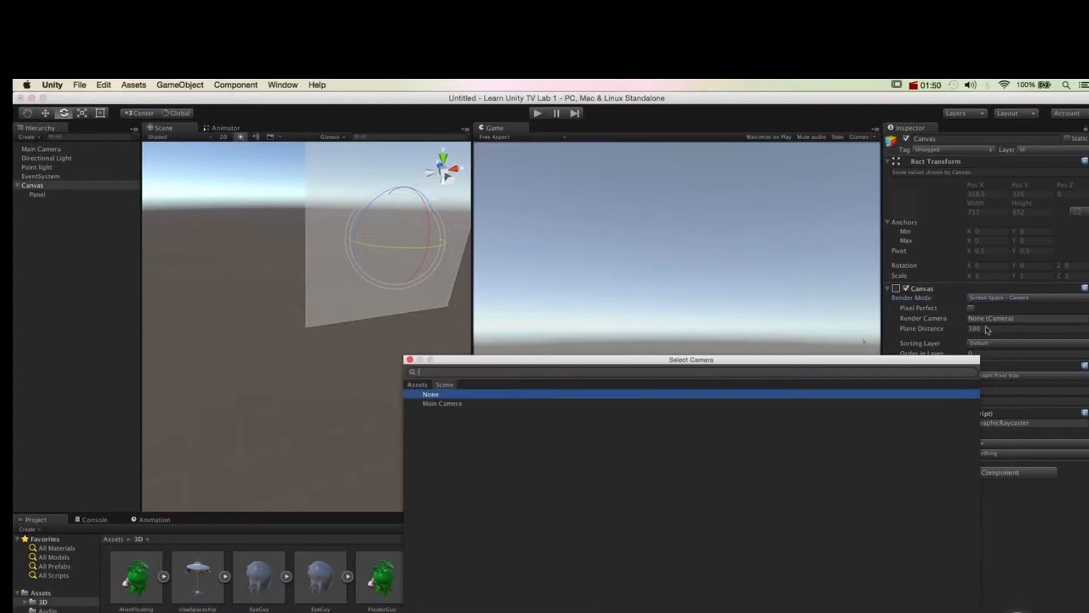
double_click(444, 404)
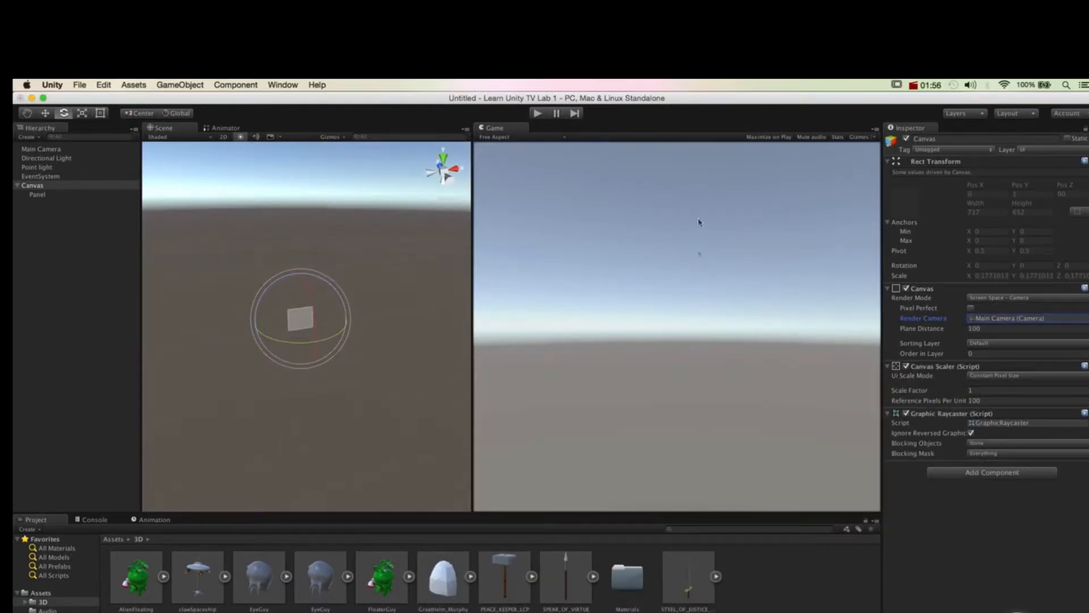
Preview the Game view at 450x600, then try the wider 3:2 and 16:10 aspect ratios
click(516, 138)
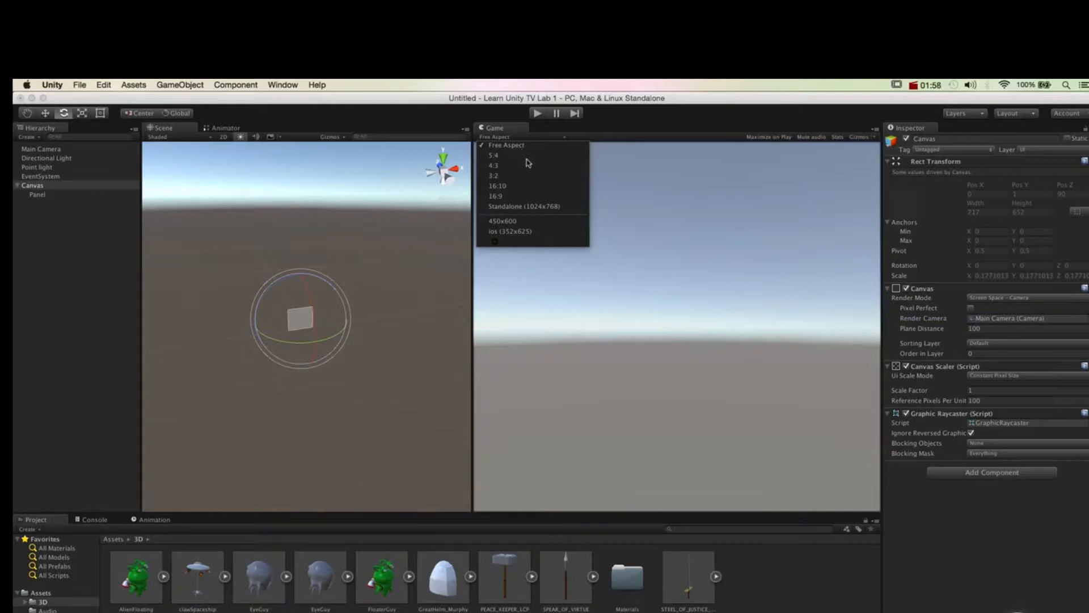
click(525, 221)
scroll(379, 306, up, 2)
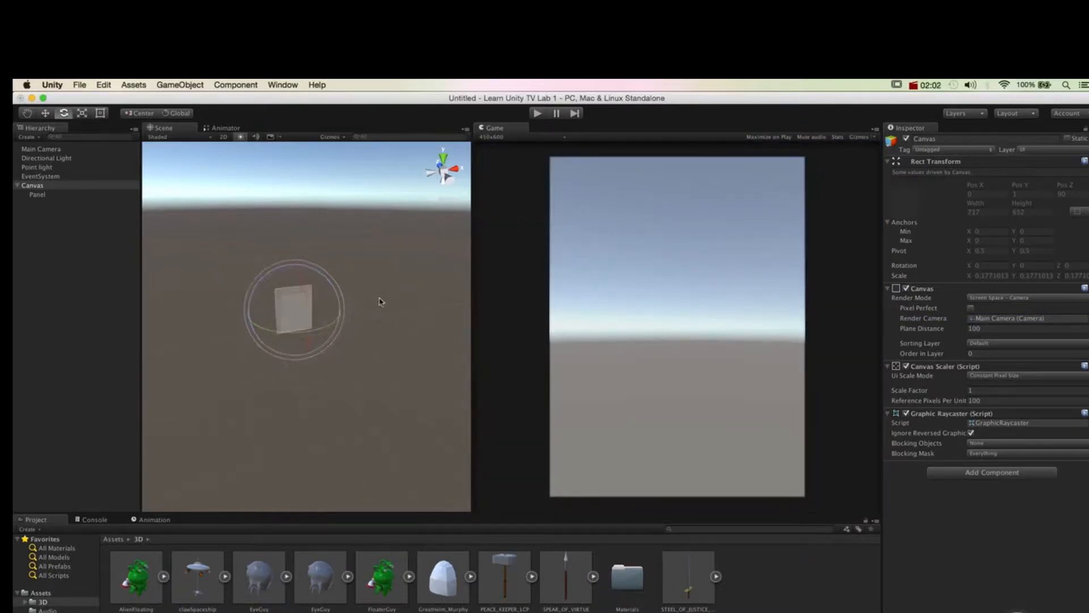
scroll(385, 318, up, 3)
mouse_move(385, 317)
alt+mouse_down()
mouse_move(378, 292)
mouse_move(383, 315)
alt+mouse_up()
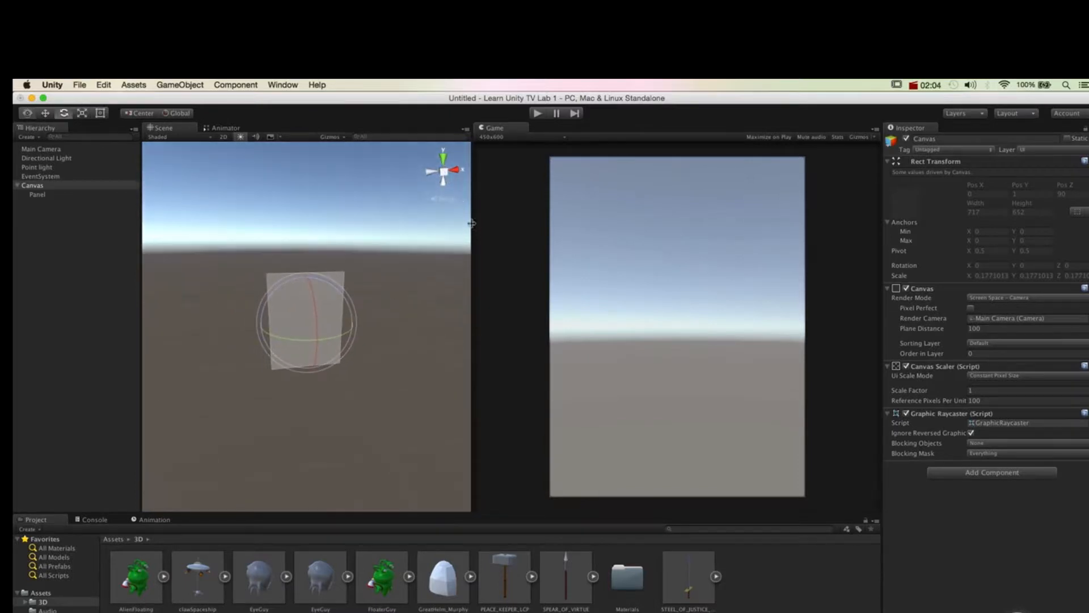
click(507, 139)
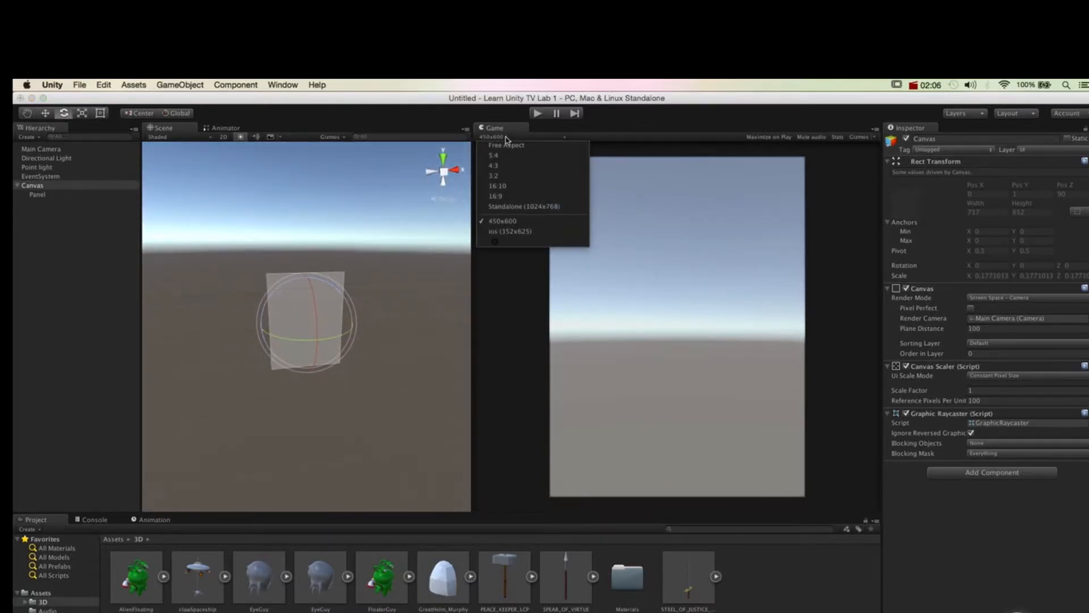
click(514, 180)
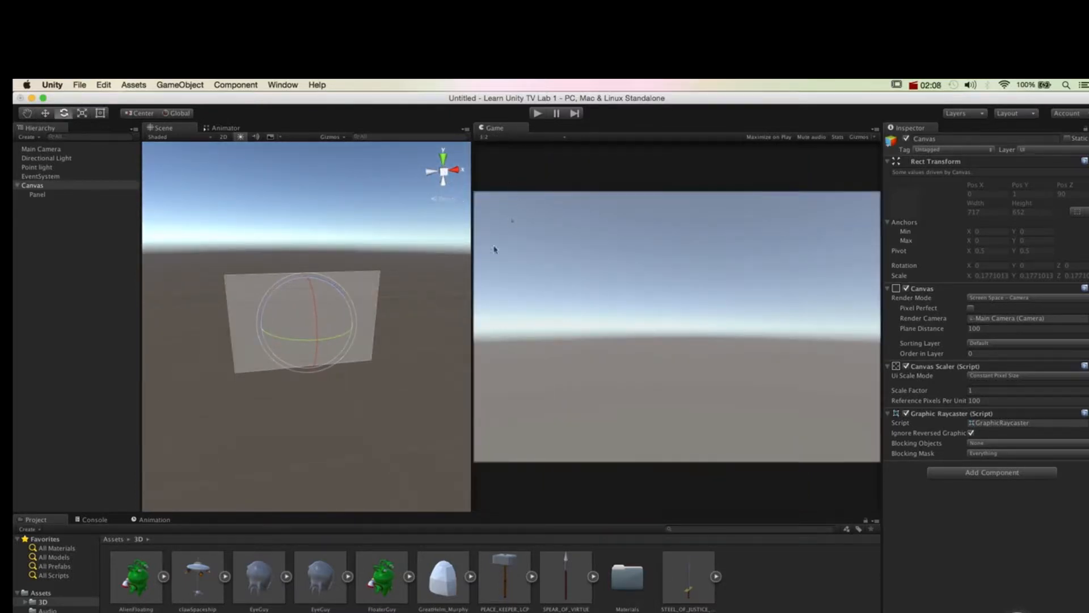
mouse_move(394, 337)
alt+mouse_down()
mouse_move(316, 333)
mouse_move(425, 281)
alt+mouse_up()
click(529, 139)
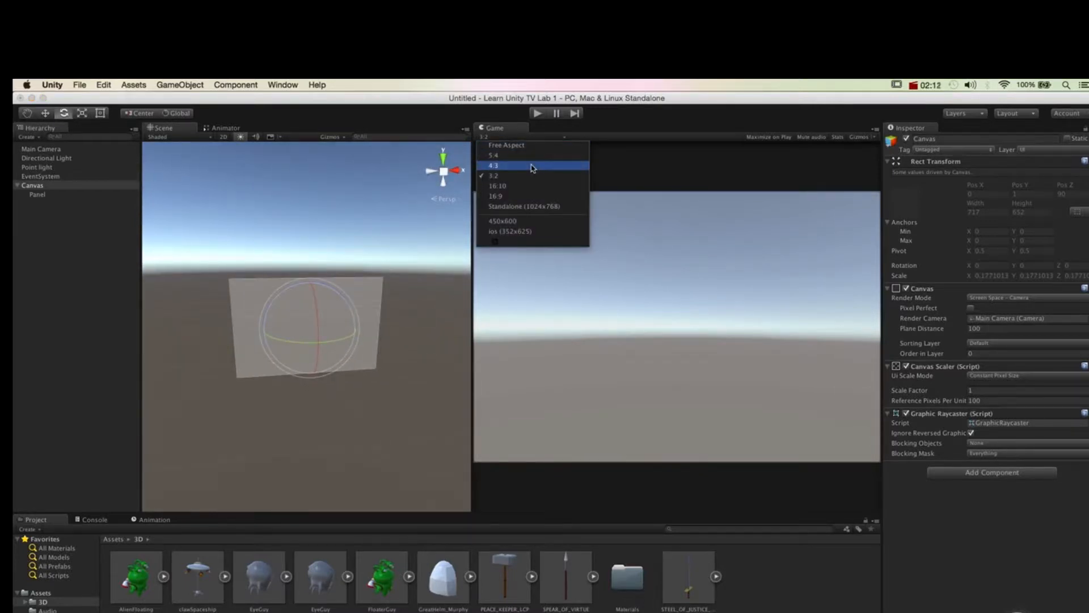
click(529, 186)
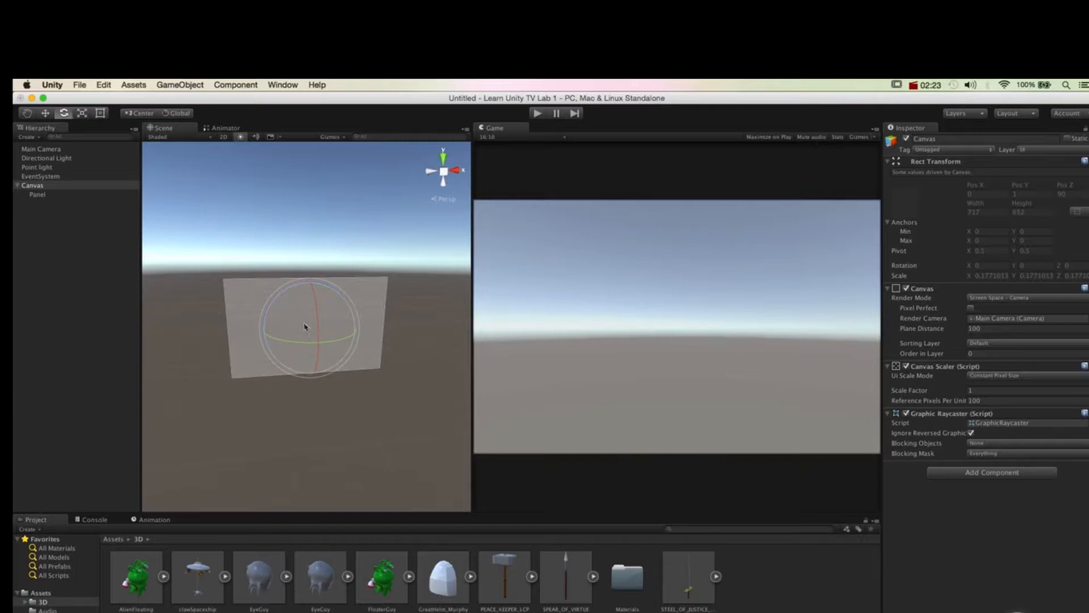
Return the Game view to portrait 450x600 and reselect the Canvas
click(503, 139)
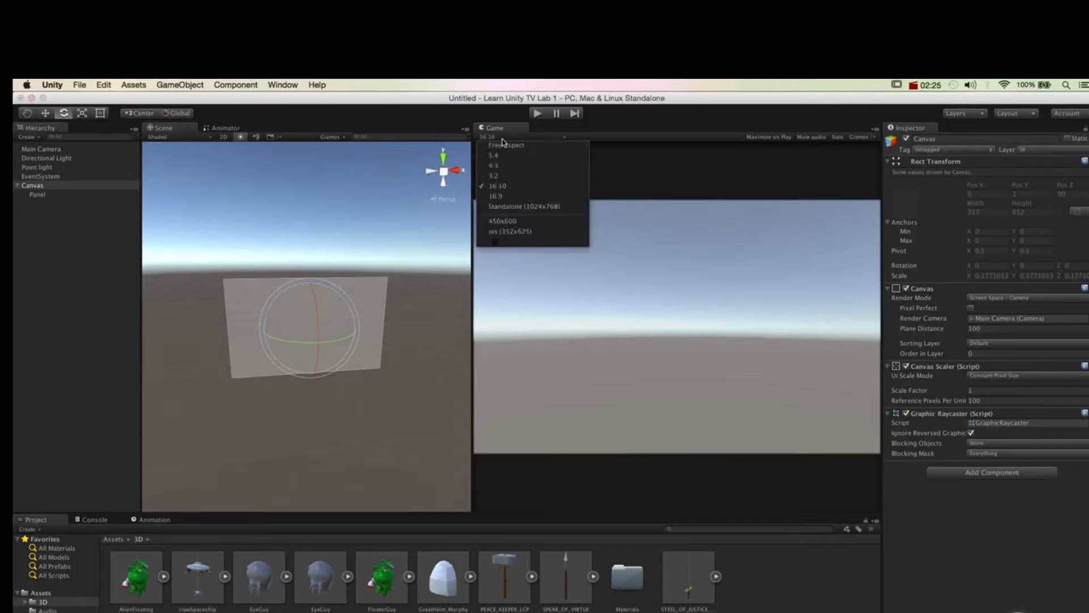
click(514, 222)
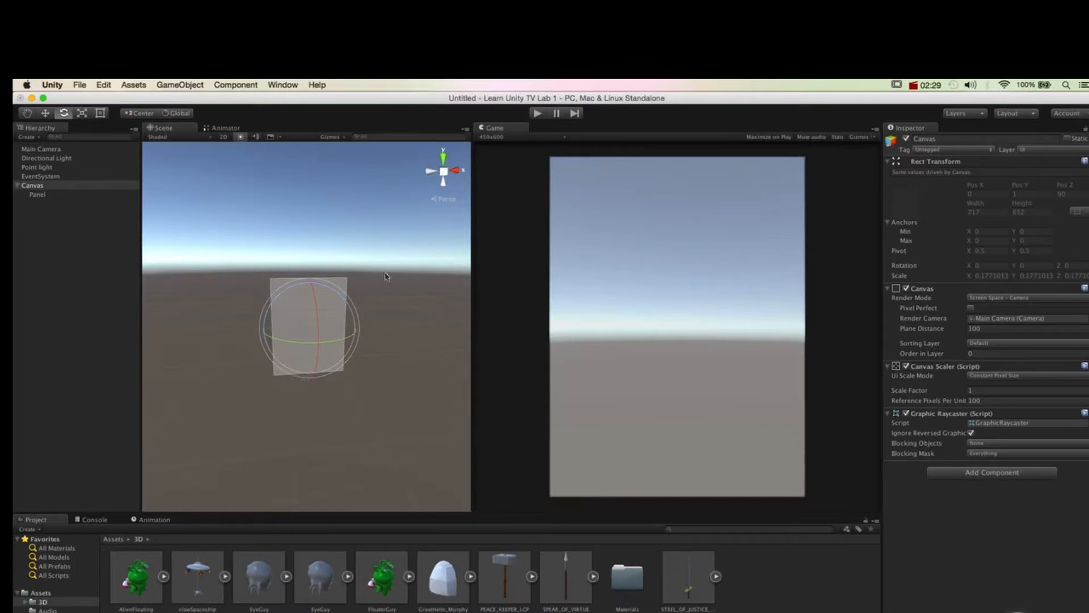
mouse_move(403, 302)
alt+mouse_down()
mouse_move(420, 323)
mouse_move(364, 305)
alt+mouse_up()
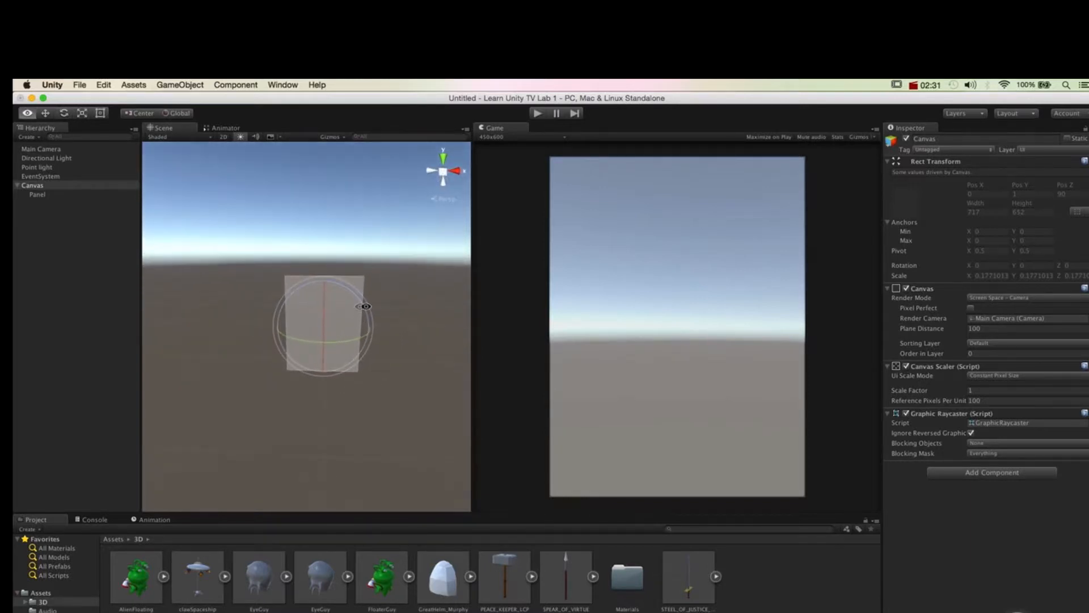
click(60, 186)
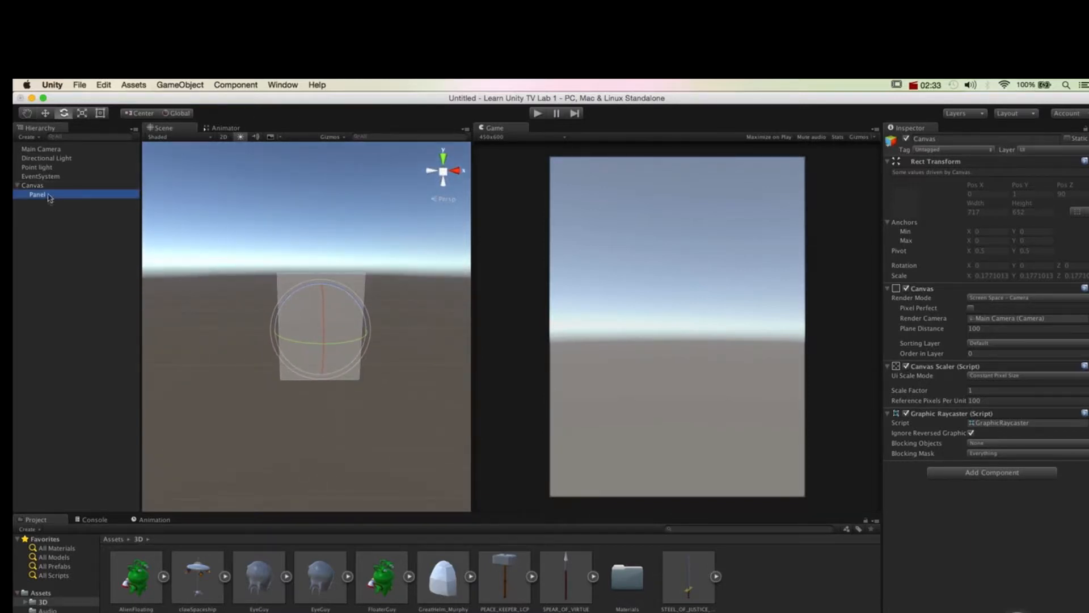
click(171, 86)
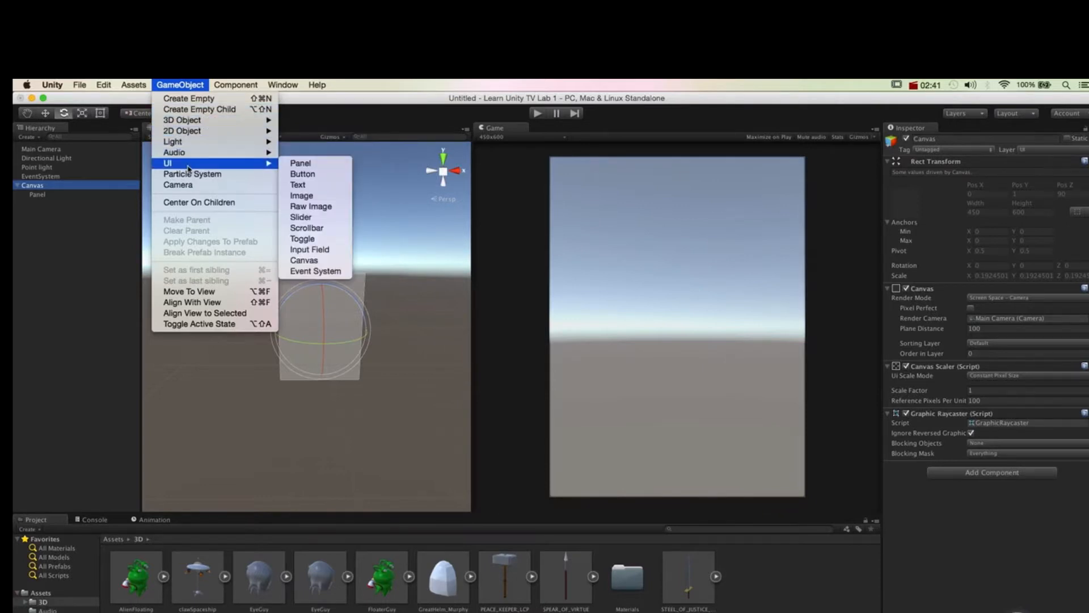
mouse_move(167, 162)
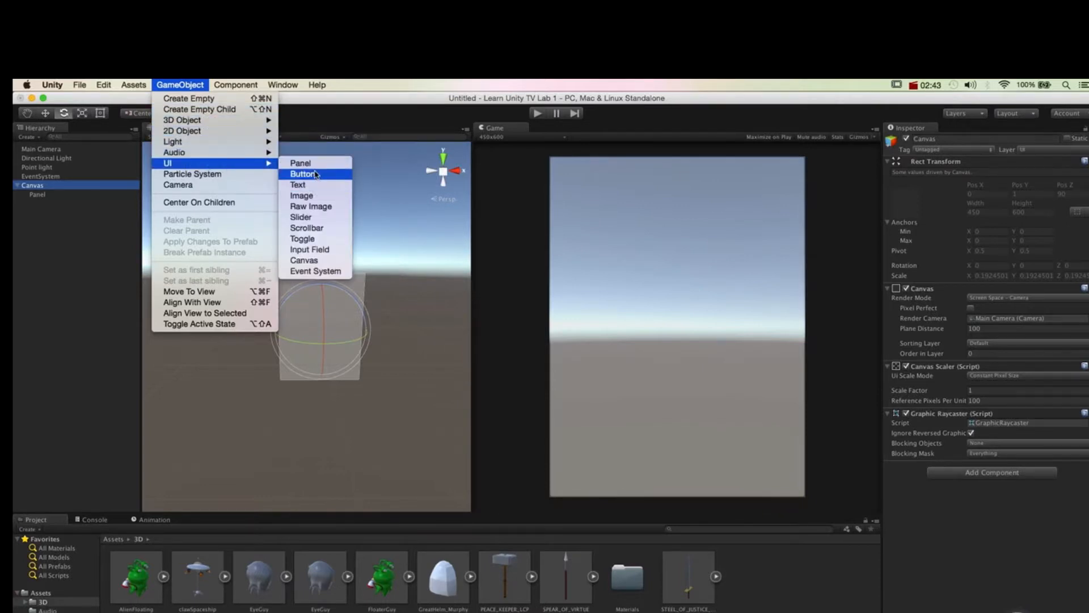
Add a UI Button to the Canvas and make it taller with the Rect tool
click(327, 173)
scroll(321, 325, up, 2)
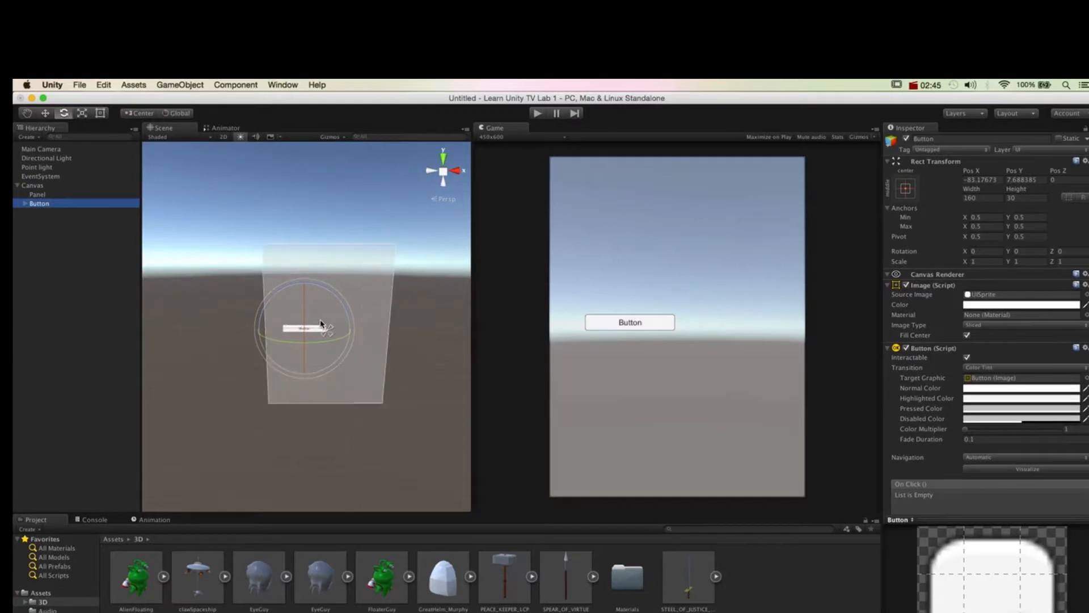
scroll(319, 324, up, 4)
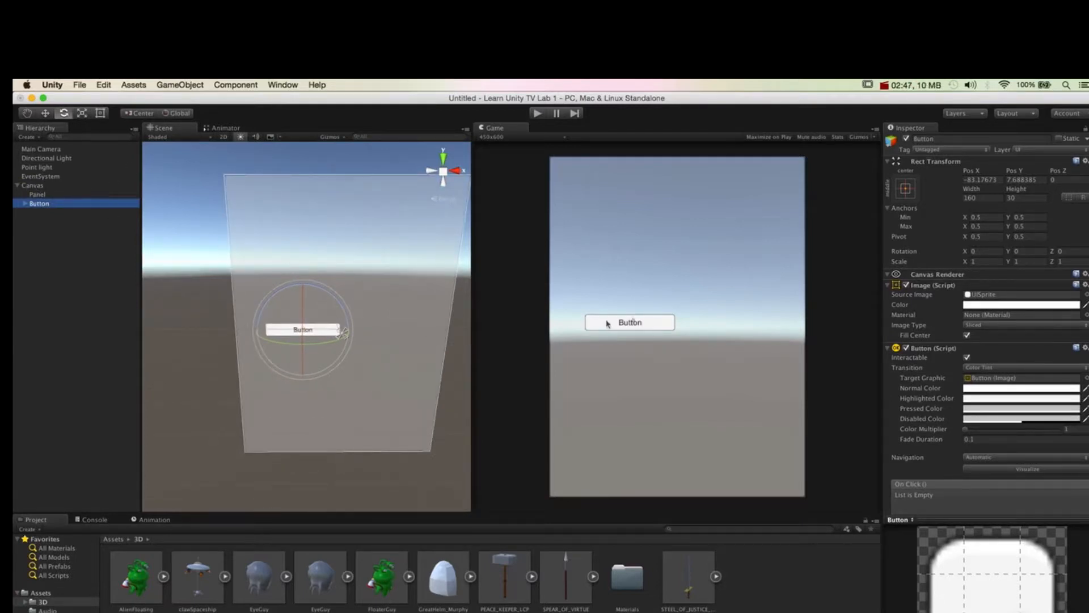
click(101, 113)
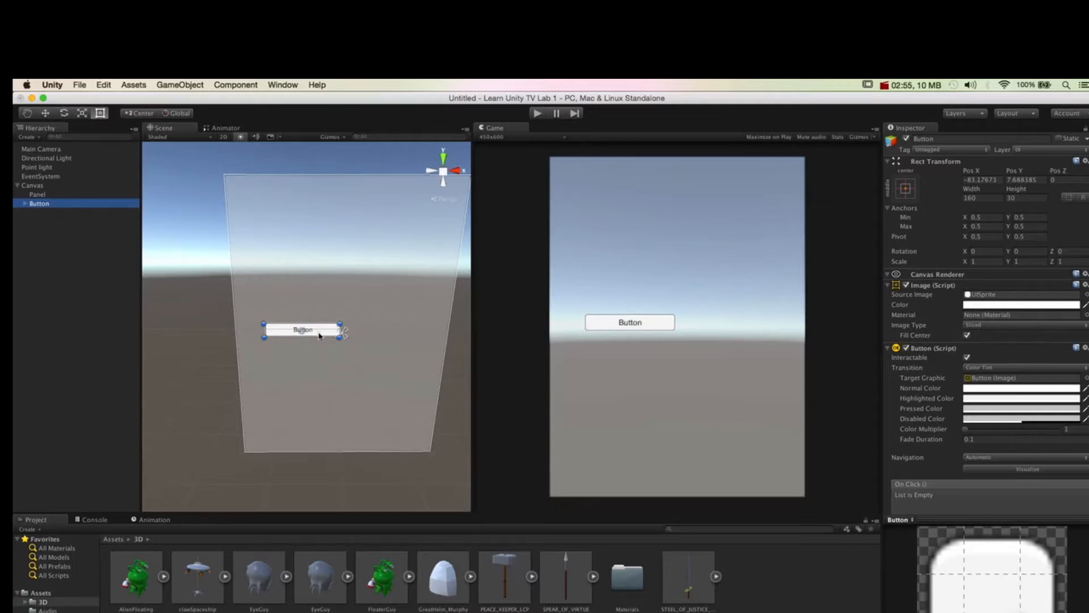
mouse_move(321, 336)
mouse_down()
mouse_move(327, 366)
mouse_move(323, 353)
mouse_up()
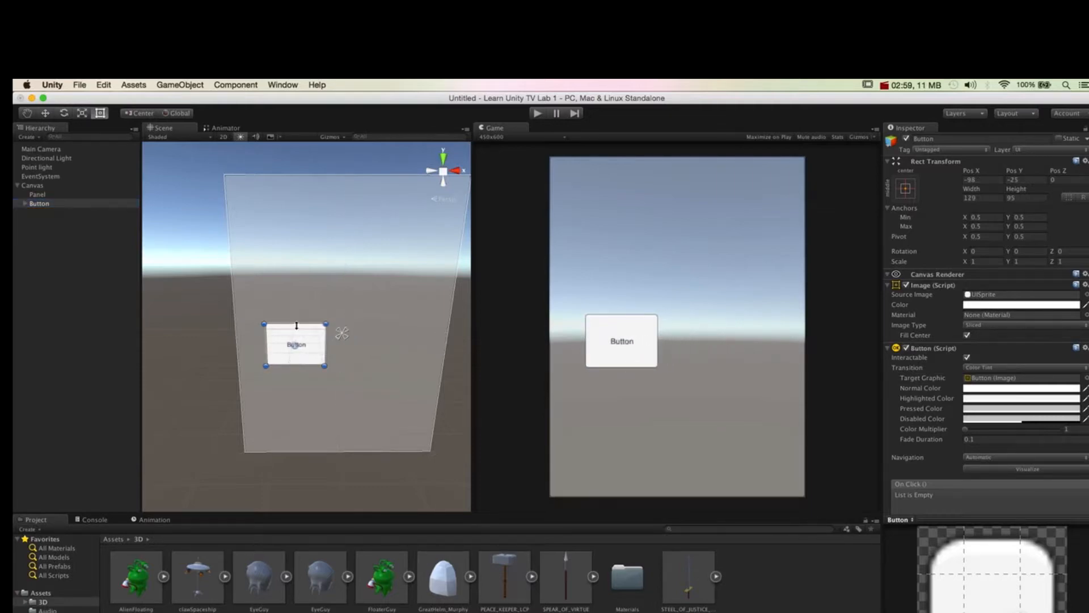
mouse_move(297, 337)
mouse_down()
mouse_move(346, 294)
mouse_move(343, 321)
mouse_up()
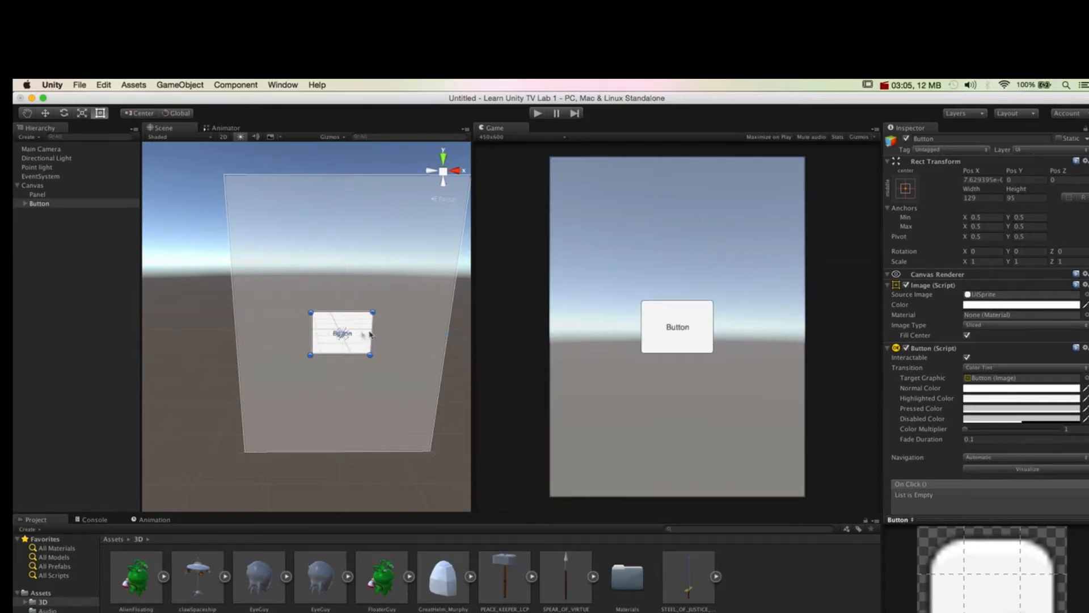
Trim the button to about 128×45 and centre it on the canvas at Pos X 0, Y 0
drag(371, 354, 372, 323)
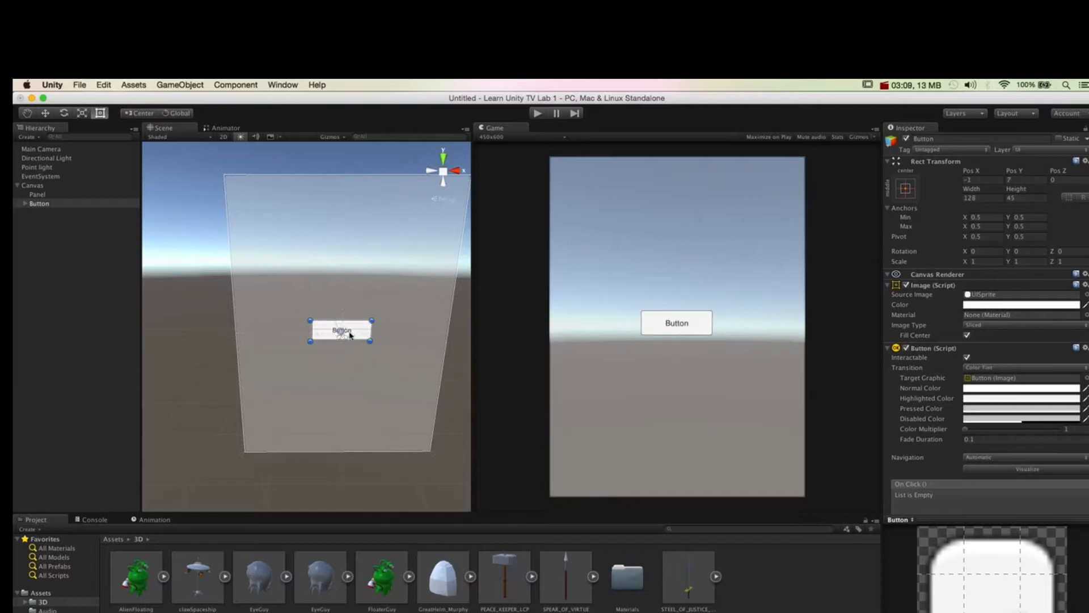
mouse_move(353, 333)
mouse_down()
mouse_move(332, 264)
mouse_move(353, 333)
mouse_move(505, 346)
mouse_move(357, 281)
mouse_up()
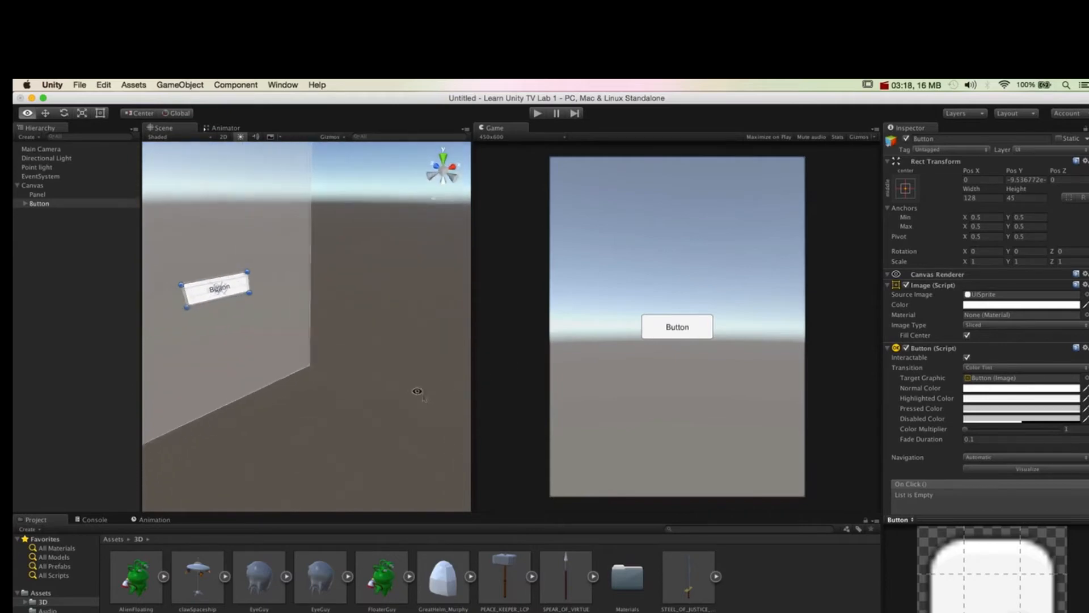
click(192, 85)
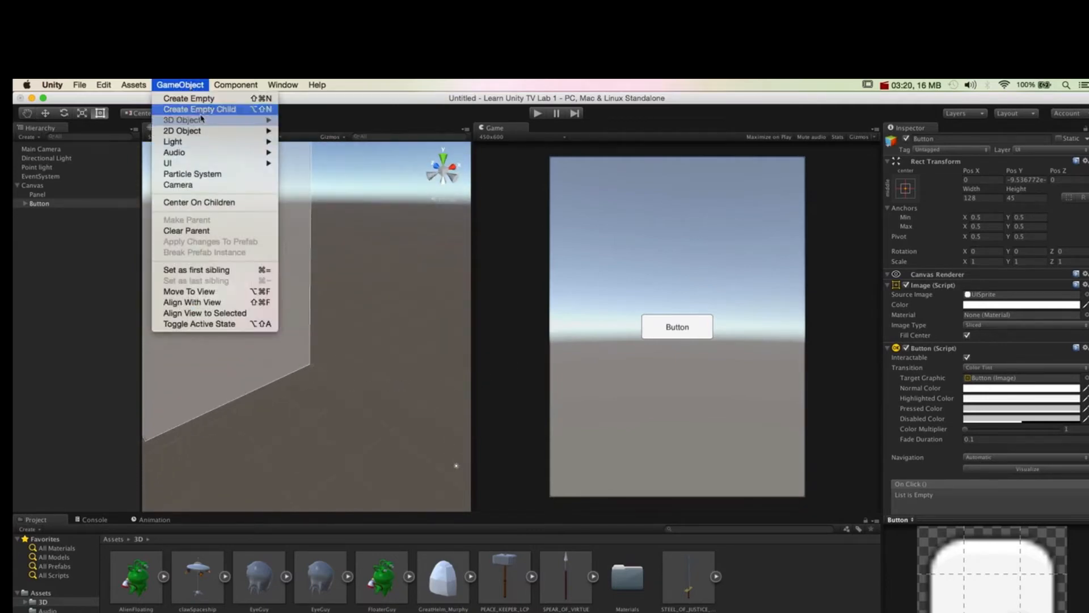
Add a Cube to the scene, slide it left and enlarge it about six times
mouse_move(183, 119)
click(298, 118)
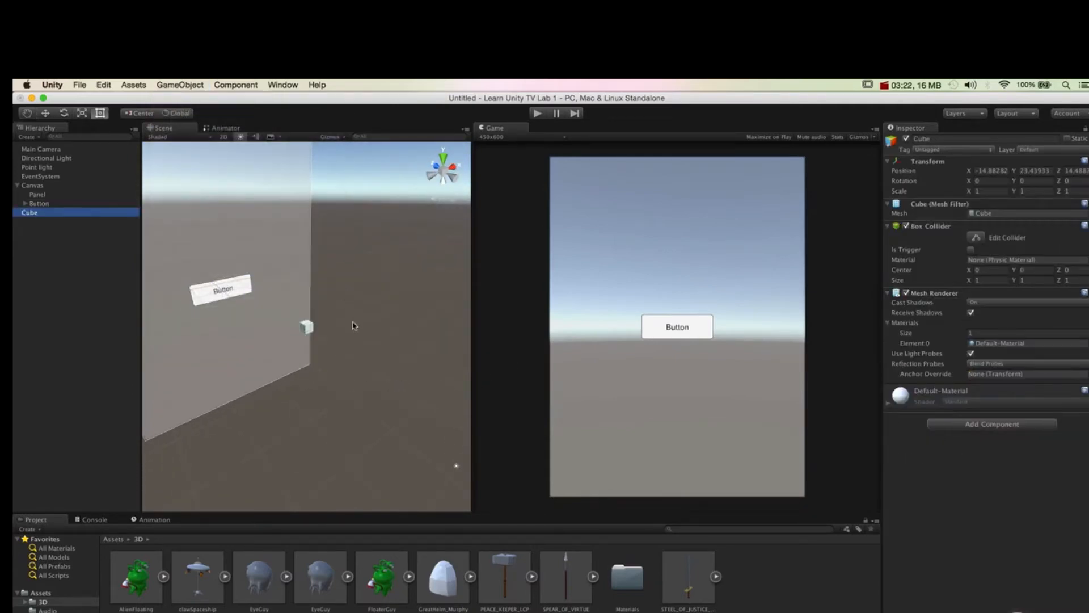
key(w)
mouse_move(334, 316)
mouse_down()
mouse_move(300, 329)
mouse_move(161, 257)
mouse_move(165, 230)
mouse_up()
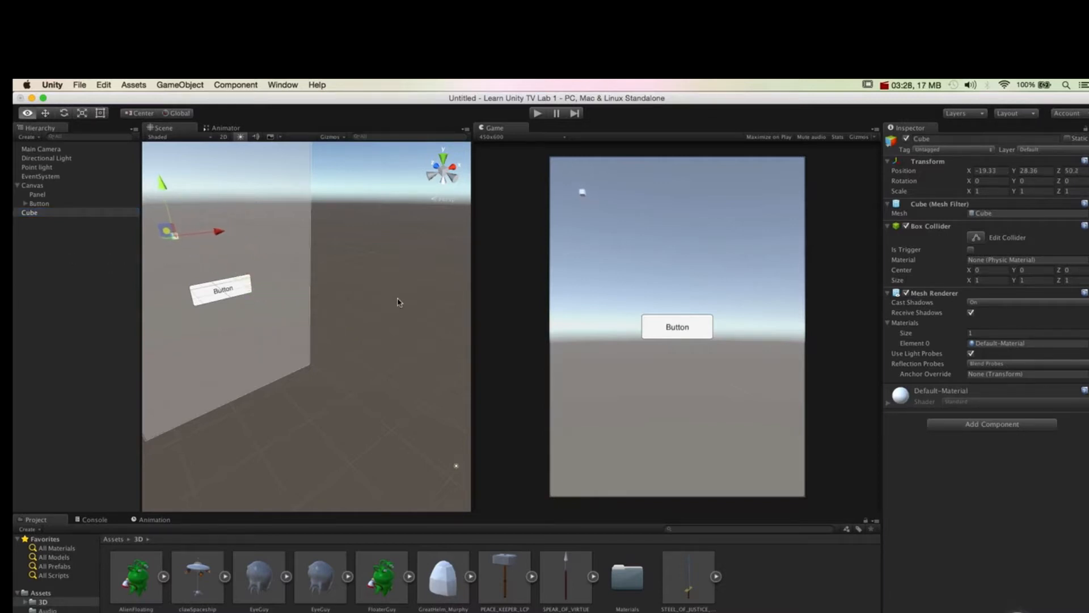
scroll(397, 302, down, 2)
mouse_move(213, 299)
alt+mouse_down()
mouse_move(355, 295)
mouse_move(298, 287)
mouse_move(275, 308)
mouse_move(316, 276)
mouse_move(381, 291)
mouse_move(639, 275)
alt+mouse_up()
key(r)
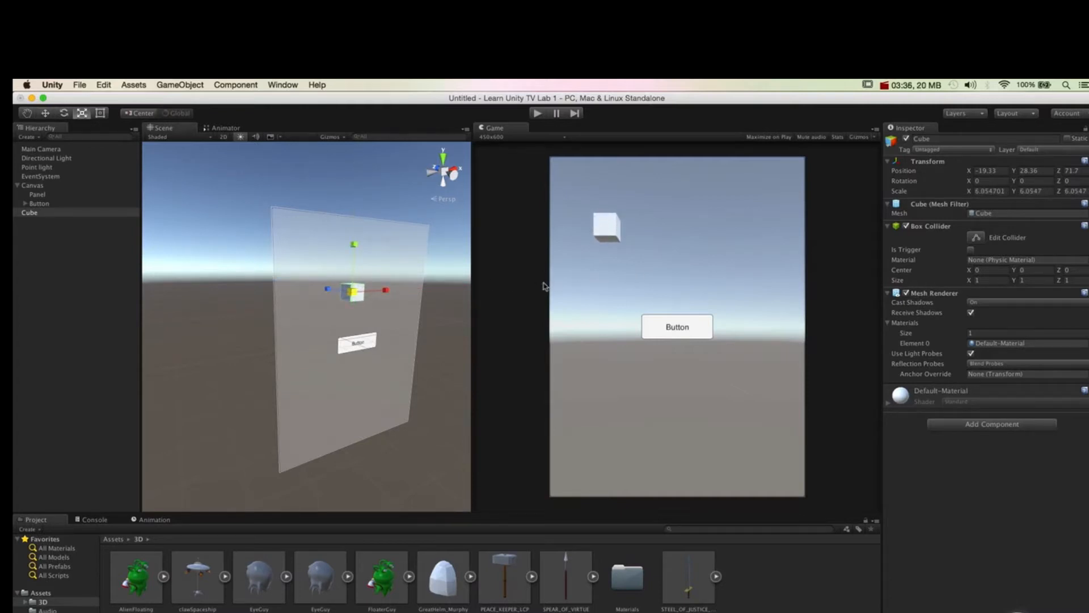
Move the cube down and across so it sits over the centred button in the camera view
key(w)
drag(354, 246, 359, 317)
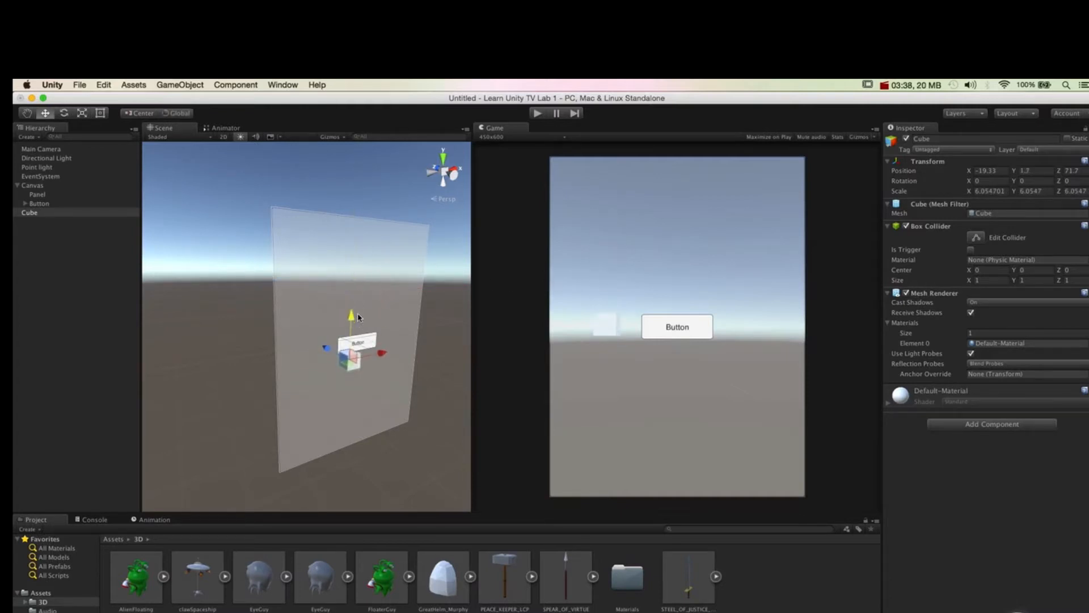
drag(383, 364, 487, 340)
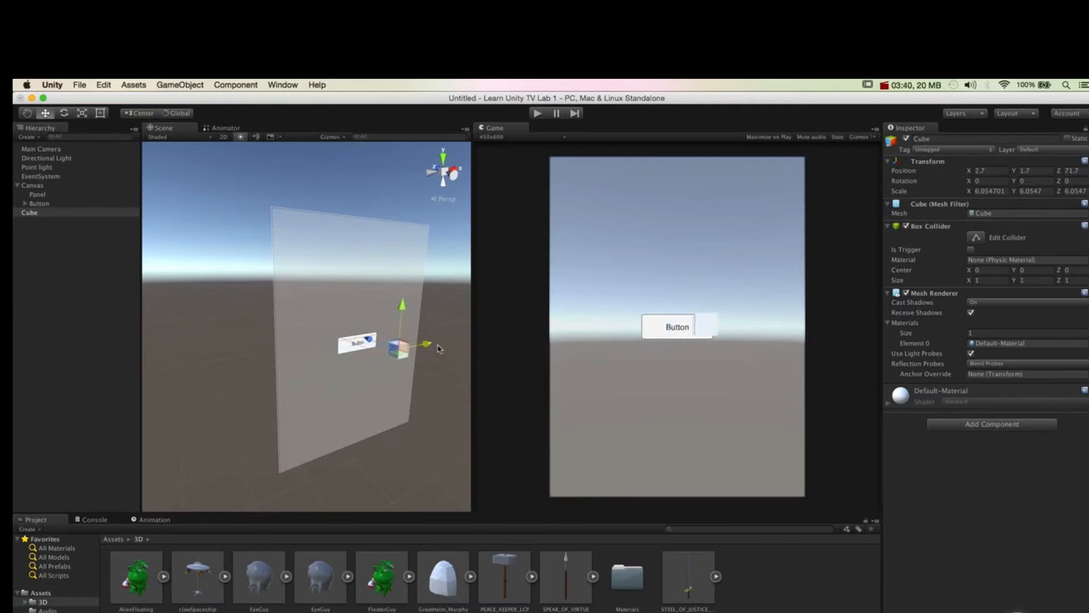
mouse_move(487, 340)
mouse_down()
mouse_move(390, 341)
mouse_move(350, 476)
mouse_move(352, 260)
mouse_up()
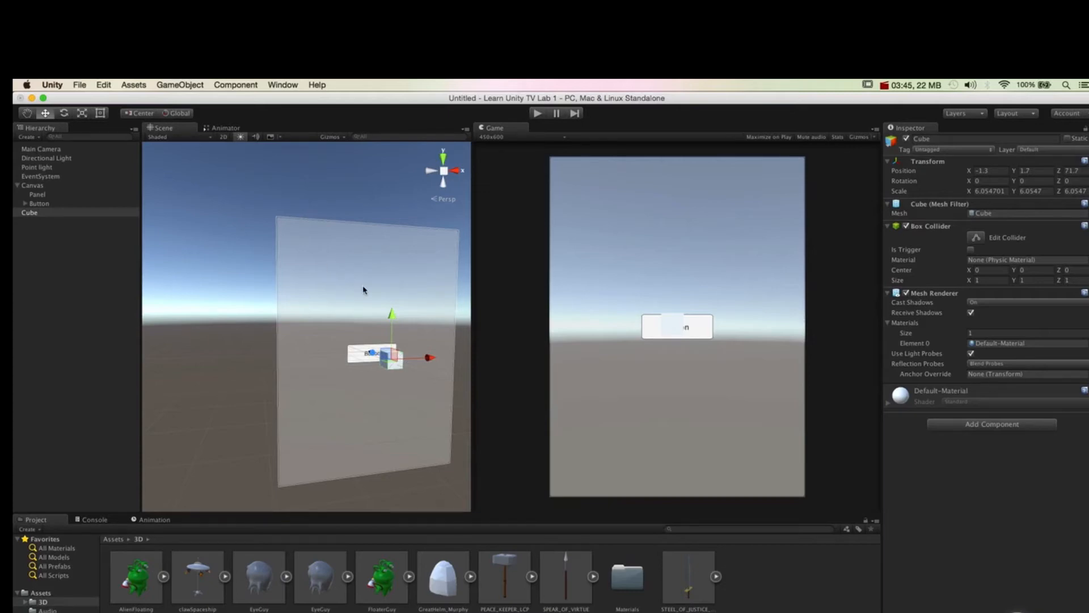
alt+drag(416, 378, 314, 398)
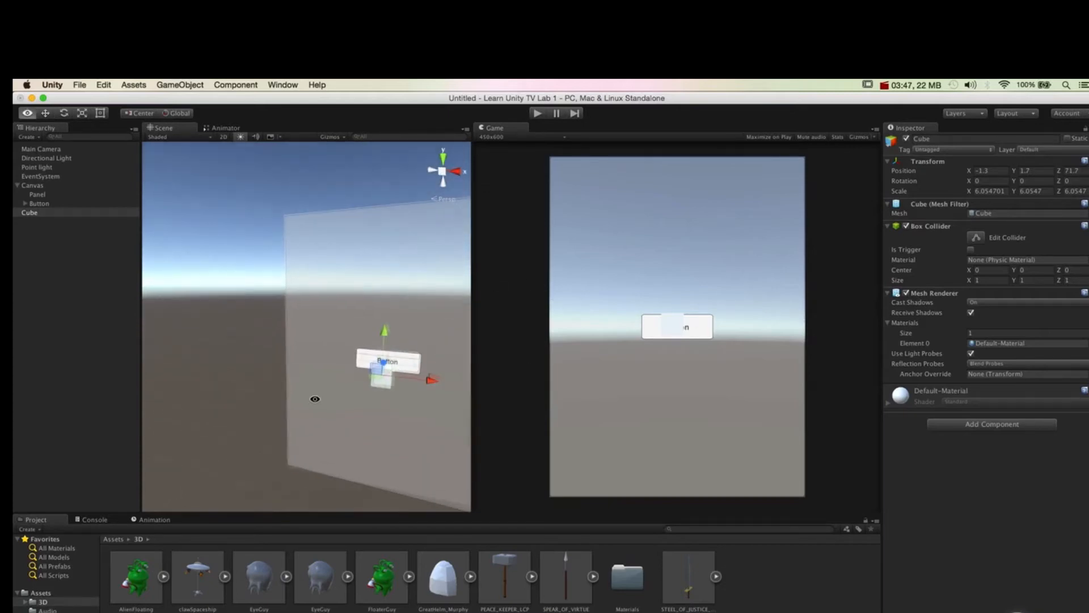
Frame the Main Camera and move it along depth so the cube appears larger
click(40, 148)
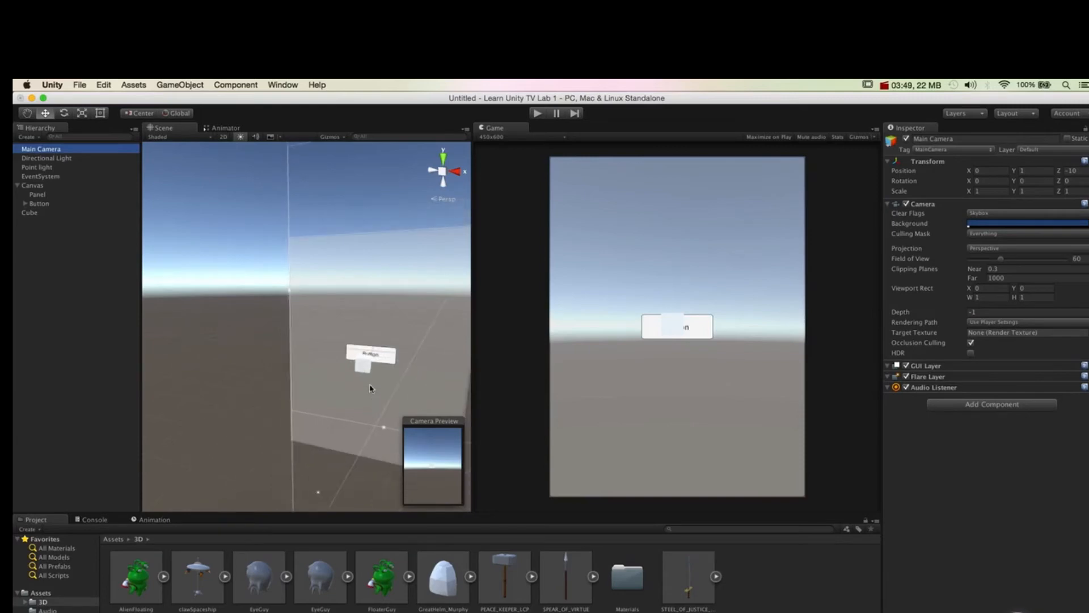
key(f)
mouse_move(316, 344)
mouse_down()
mouse_move(313, 362)
mouse_move(356, 349)
mouse_up()
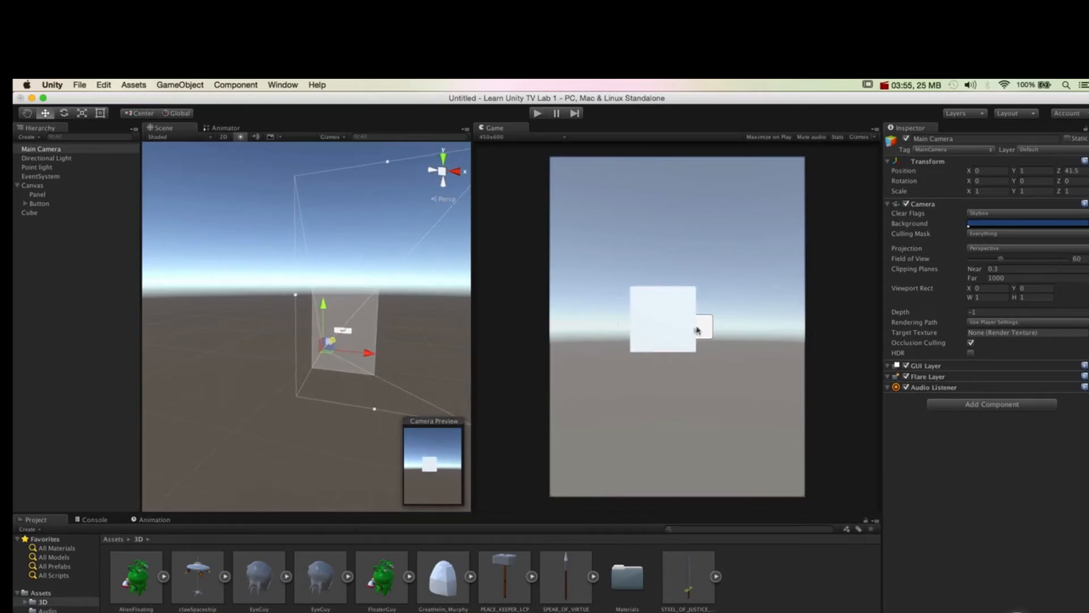
drag(322, 338, 341, 348)
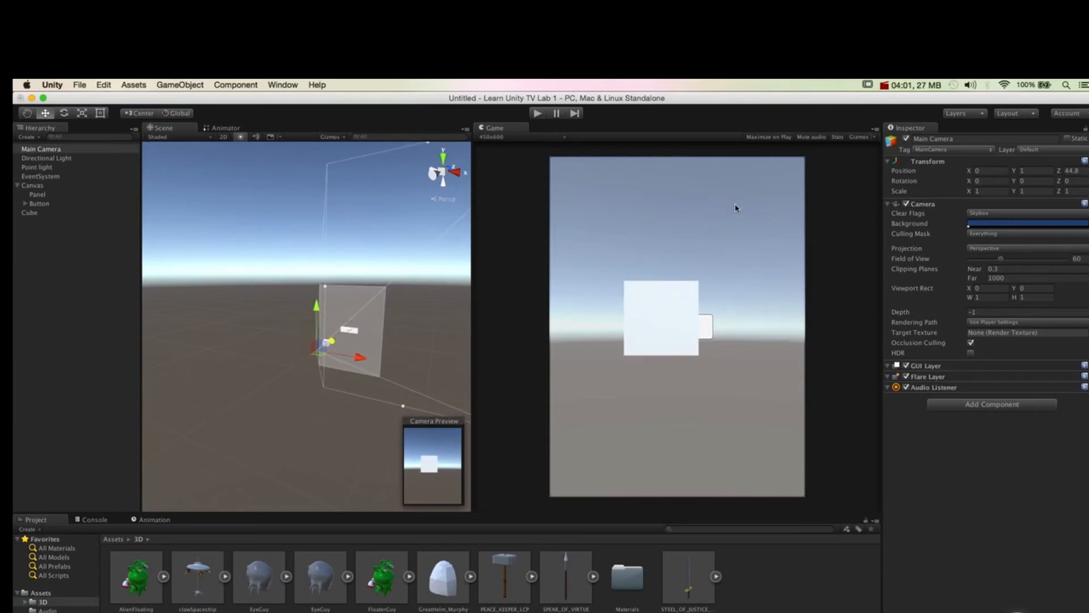
Inspect the Canvas and Panel, then slide the Cube left along X
click(38, 195)
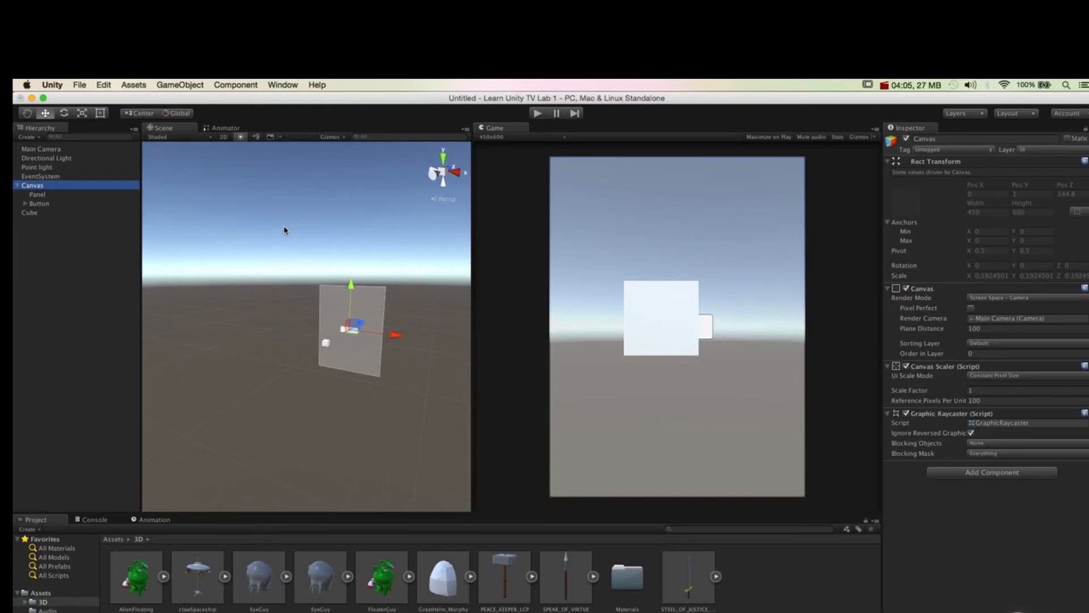
click(359, 357)
mouse_move(360, 358)
alt+mouse_down()
mouse_move(382, 361)
mouse_move(365, 322)
alt+mouse_up()
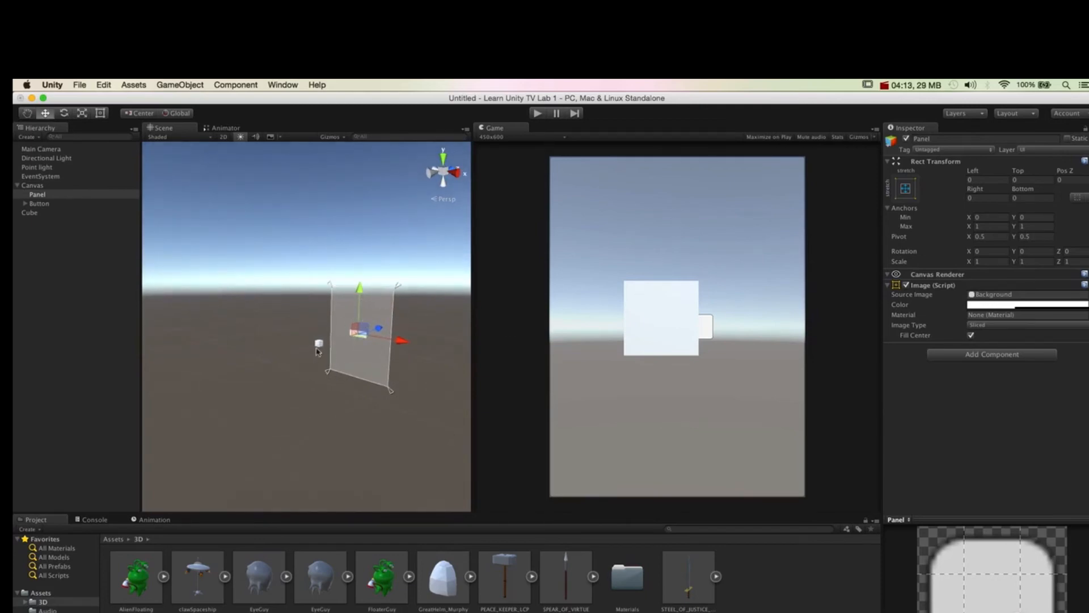
click(318, 346)
drag(366, 352, 363, 359)
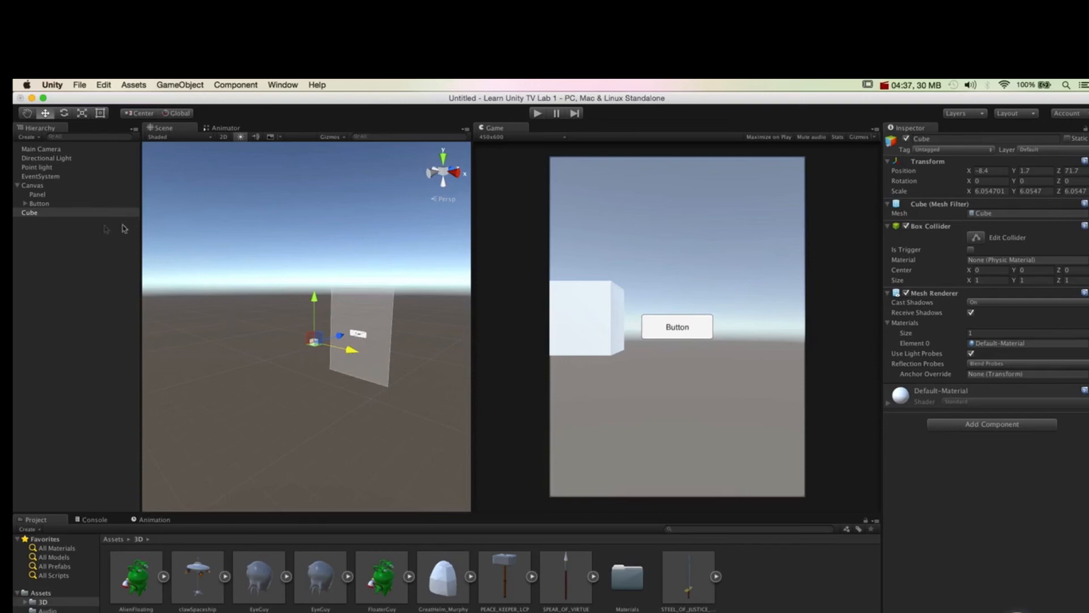
Pull the Main Camera back and shift it vertically so the cube sits below the button
click(43, 149)
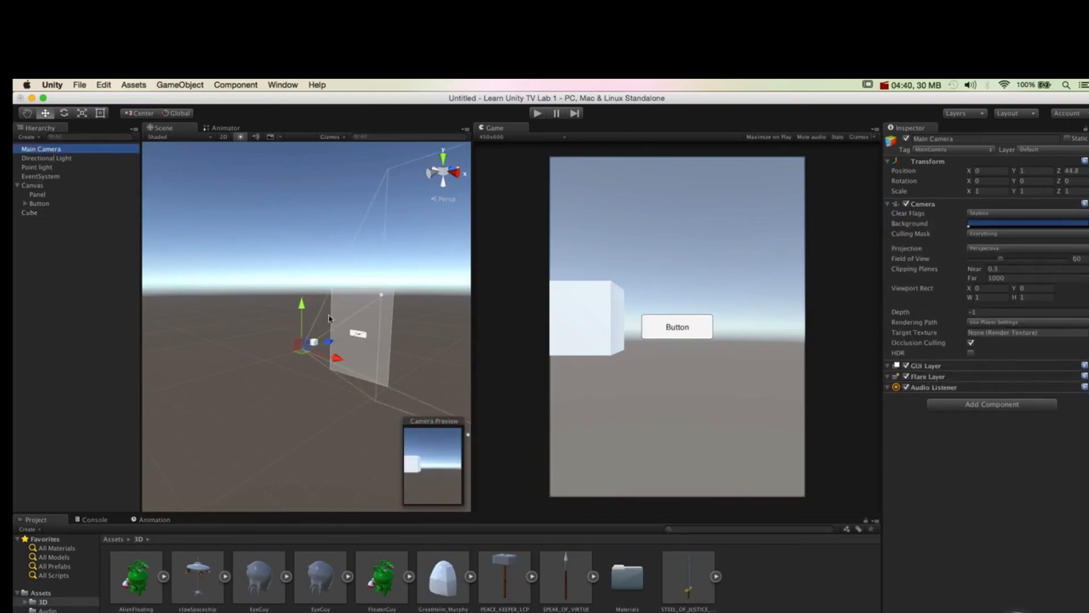
drag(328, 348, 300, 342)
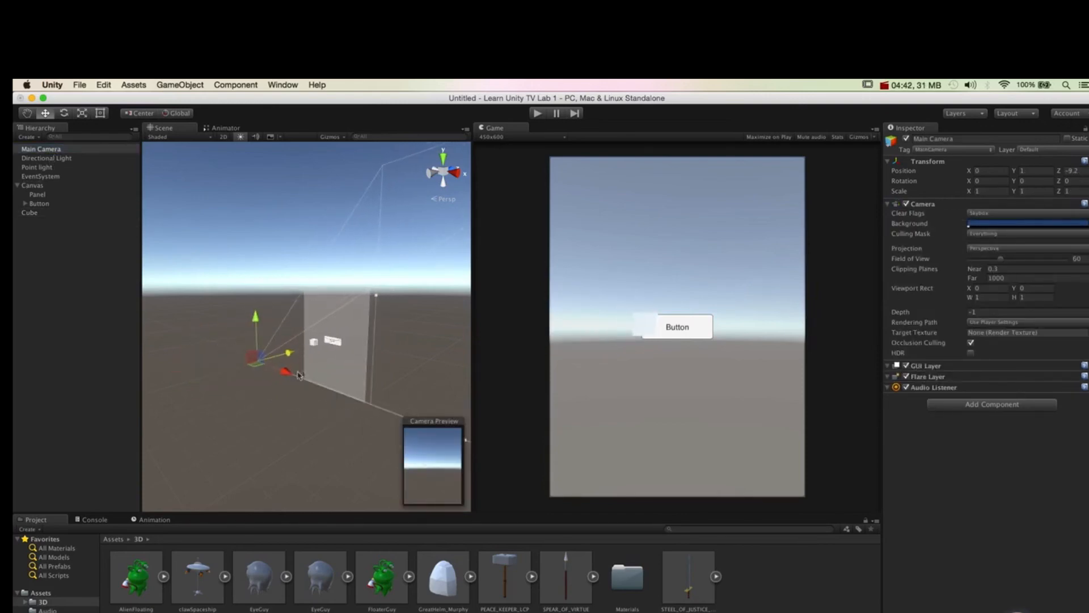
mouse_move(267, 315)
mouse_down()
mouse_move(271, 334)
mouse_move(260, 316)
mouse_up()
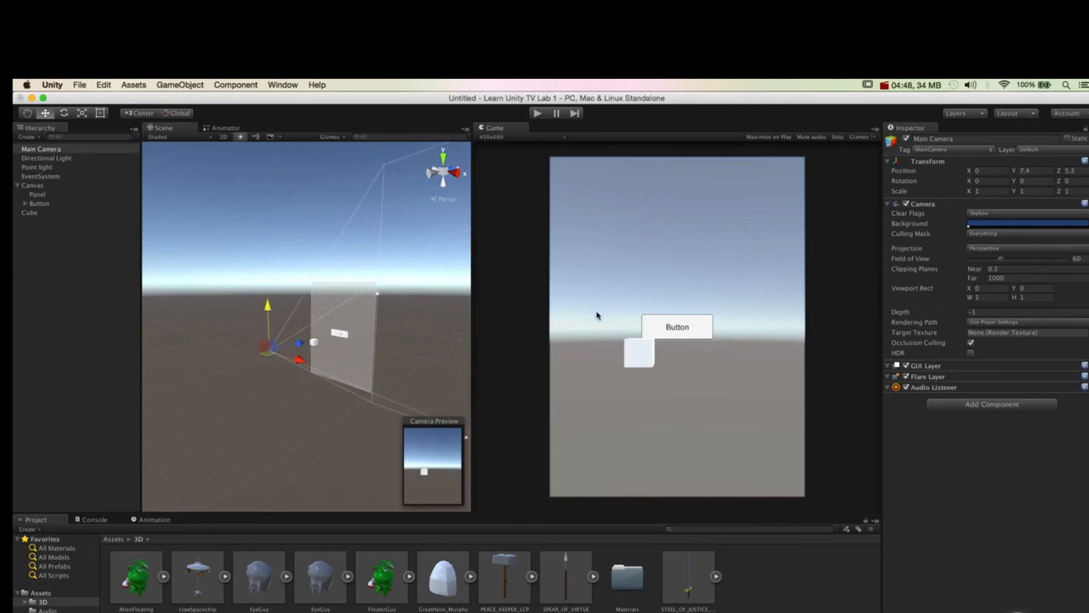